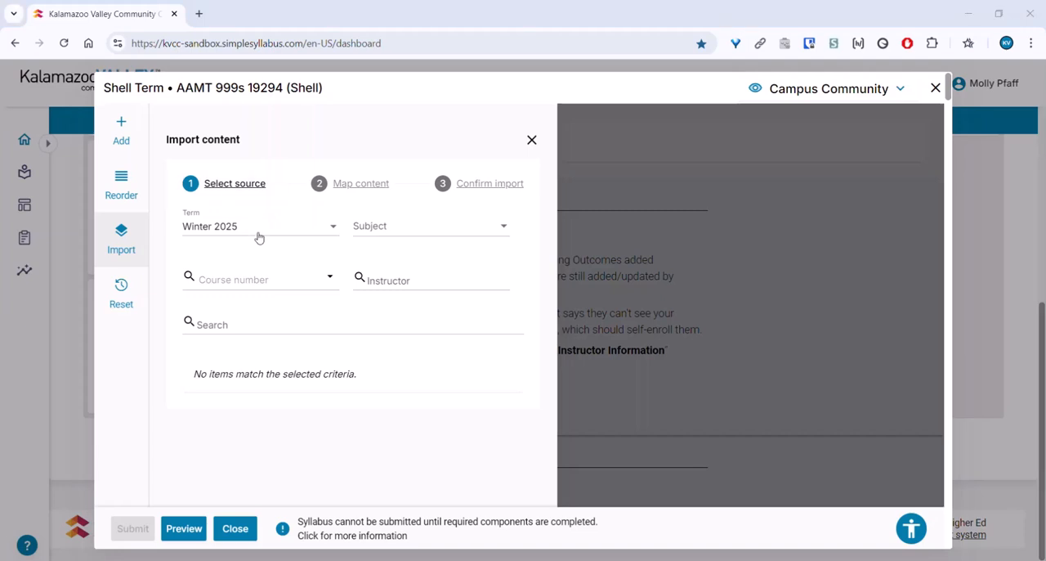
Step: Filter the import source by the Winter 2024 term and check the available subject and course number options
{"action": "left_click", "coordinate": [258, 237]}
{"action": "scroll", "coordinate": [253, 290], "scroll_direction": "down", "scroll_amount": 1}
{"action": "left_click", "coordinate": [251, 347]}
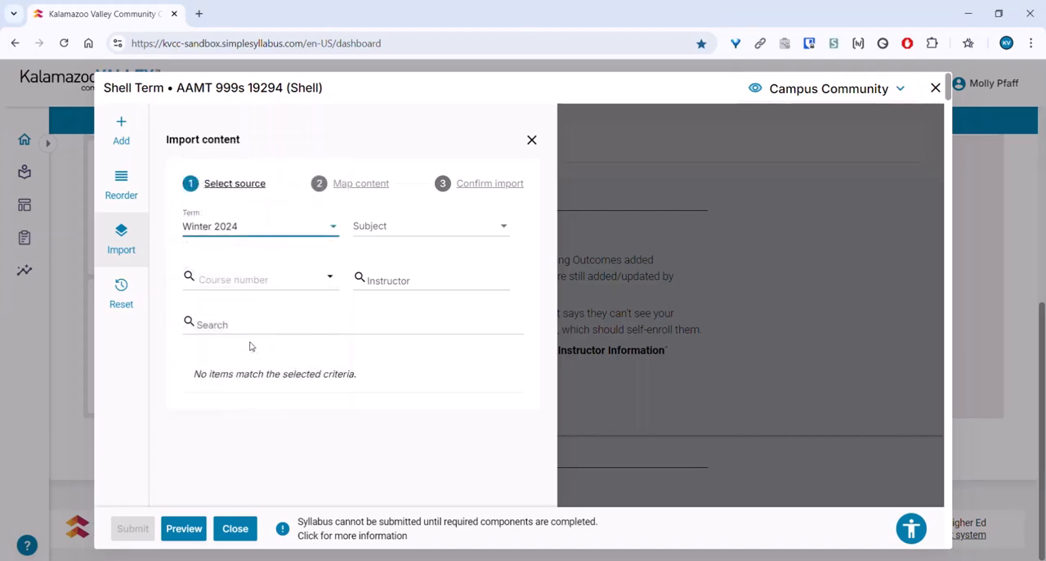
{"action": "left_click", "coordinate": [411, 236]}
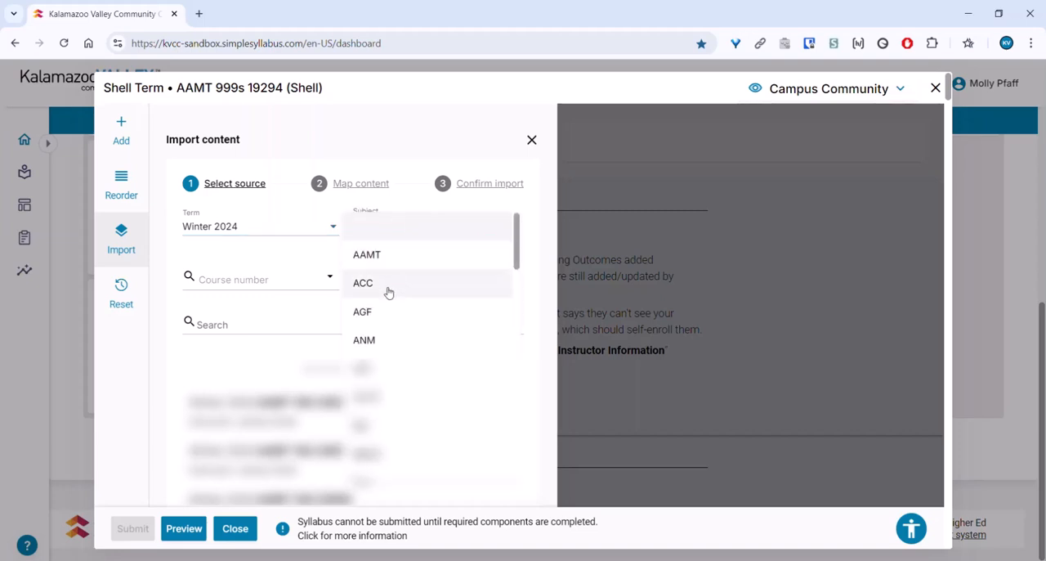
{"action": "left_click", "coordinate": [332, 280]}
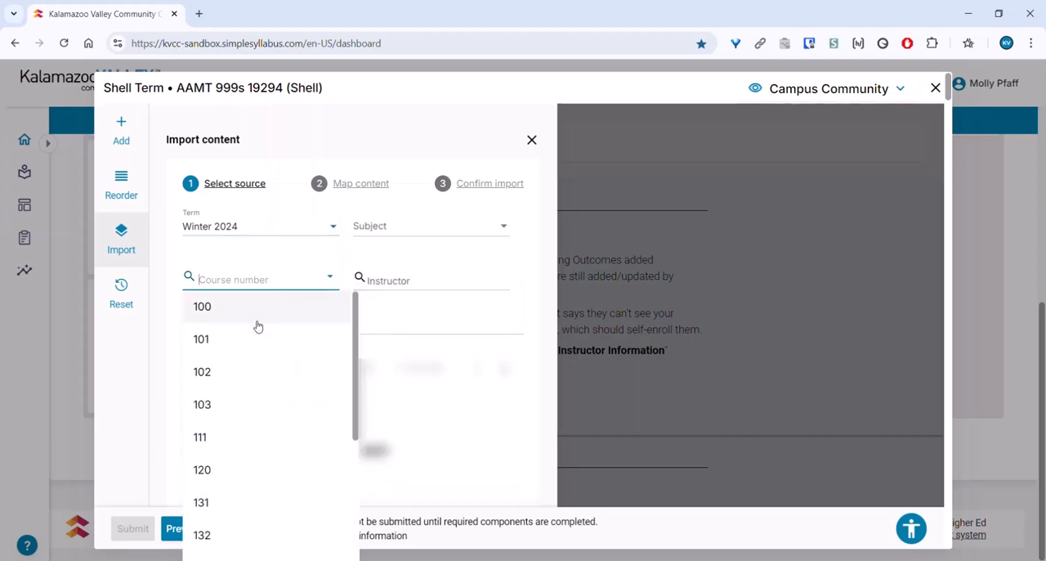
{"action": "left_click", "coordinate": [174, 297]}
Step: Search the source syllabi for 12345 and select CHM 999 12345 as the import source
{"action": "left_click", "coordinate": [209, 325]}
{"action": "type", "text": "12345"}
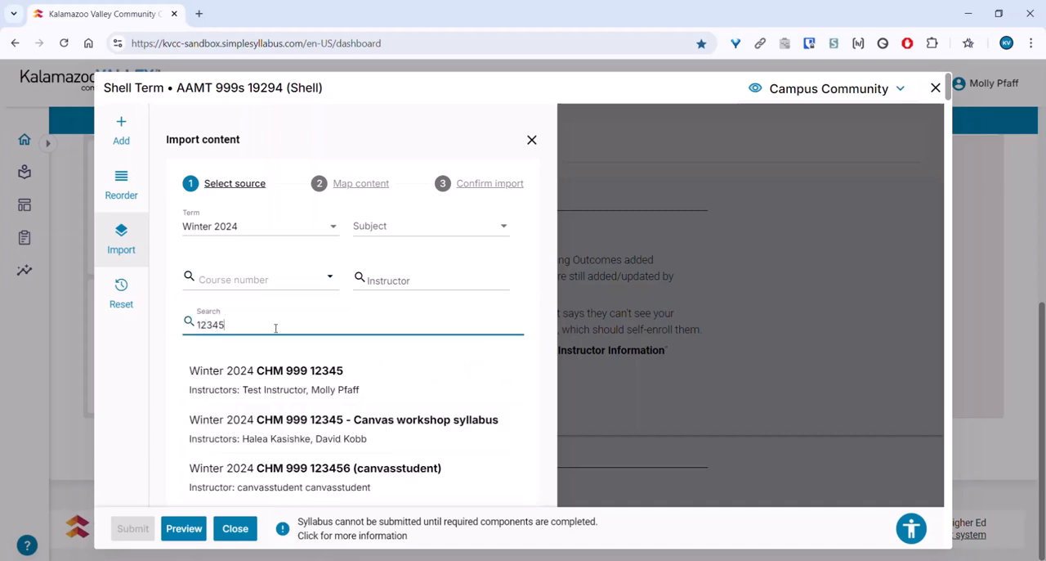
{"action": "left_click", "coordinate": [327, 389]}
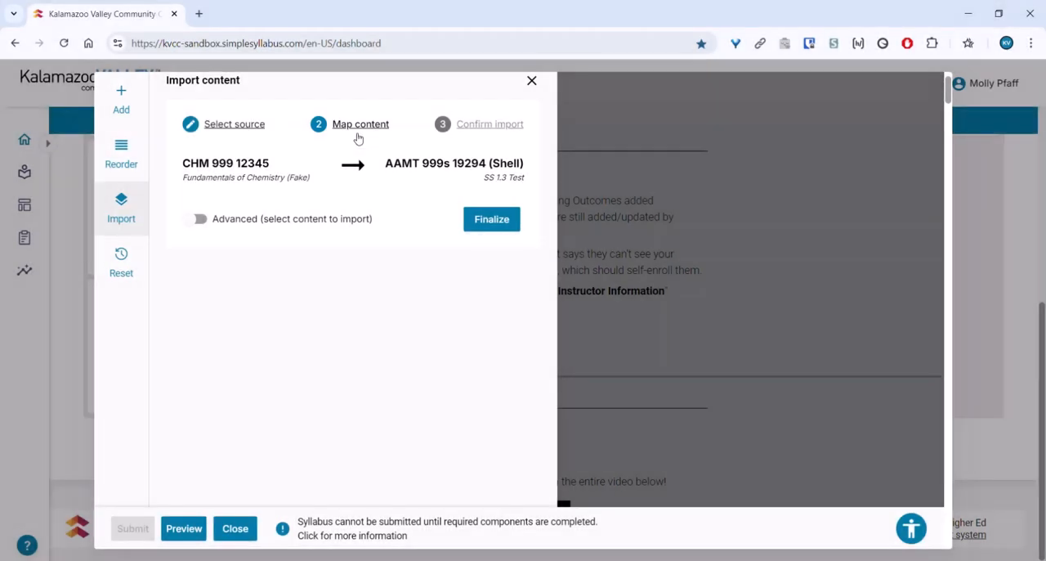
Step: Finalize the default mapping to review everything it would import, and return to content mapping
{"action": "left_click", "coordinate": [358, 139]}
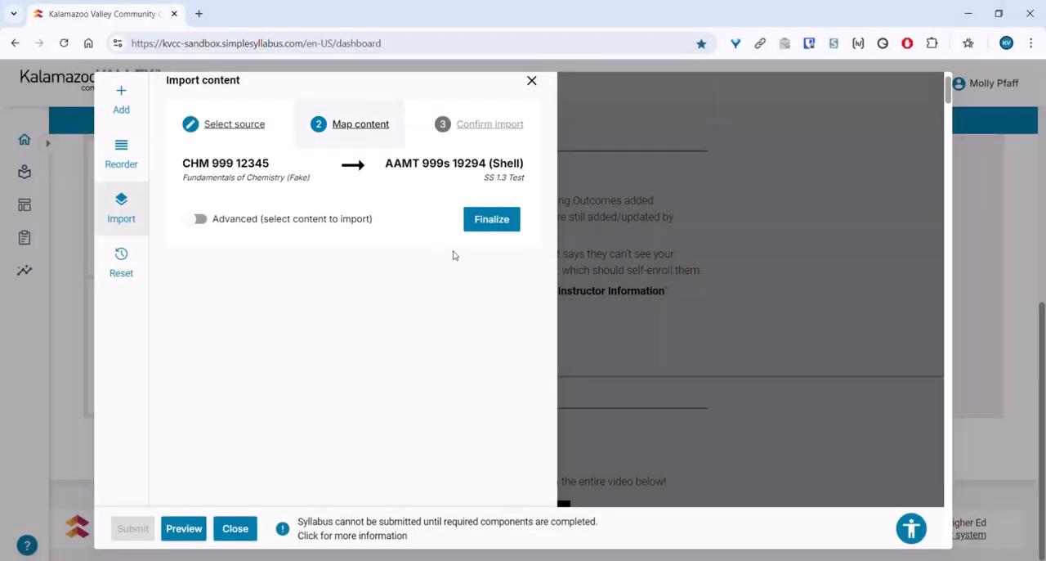
{"action": "left_click", "coordinate": [507, 230]}
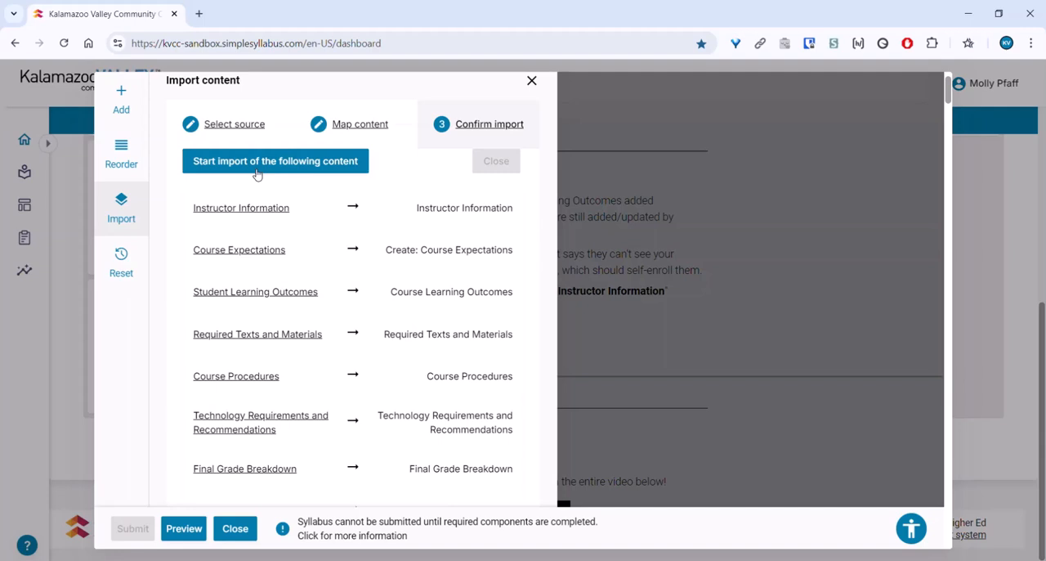
{"action": "left_click", "coordinate": [356, 125]}
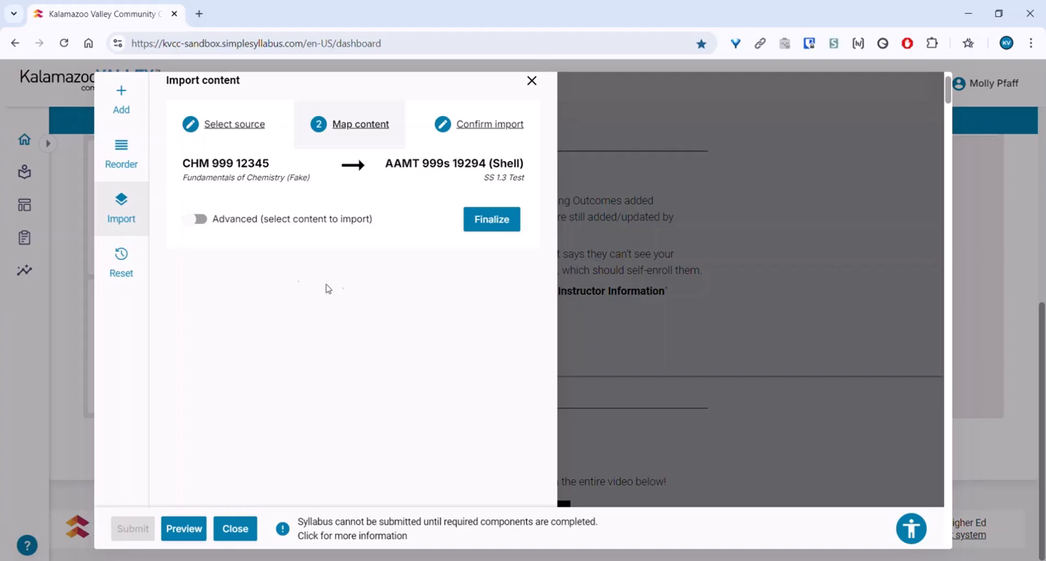
Step: Enable advanced content selection and preview the source syllabus's Grading Procedures component
{"action": "left_click", "coordinate": [198, 226]}
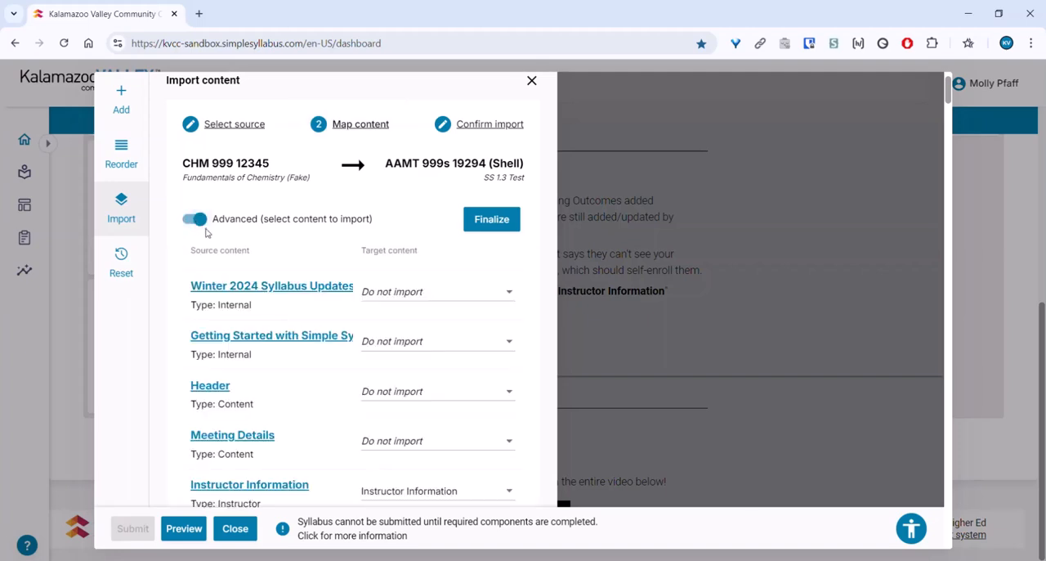
{"action": "scroll", "coordinate": [171, 244], "scroll_direction": "down", "scroll_amount": 2}
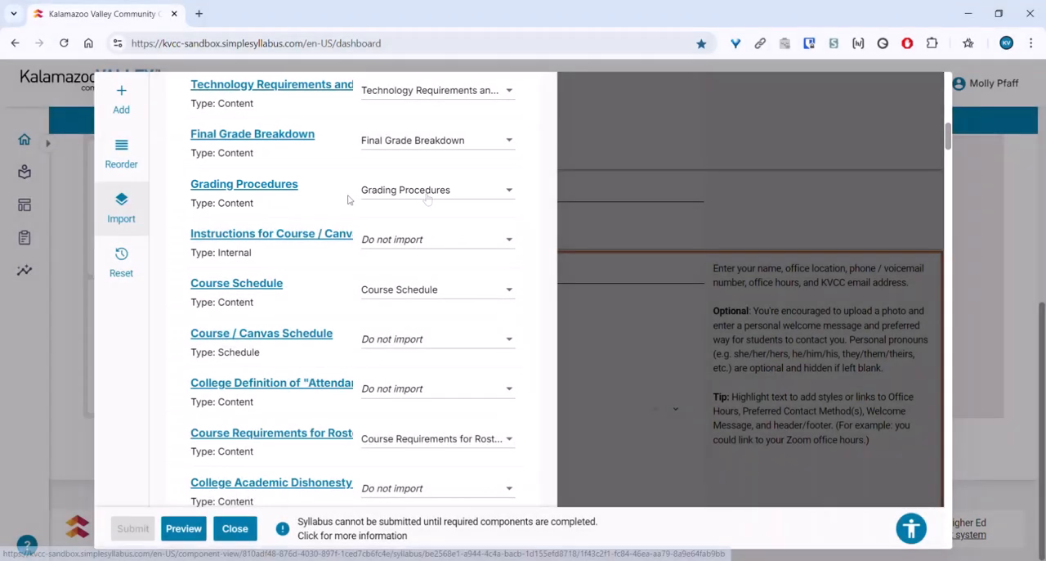
{"action": "left_click", "coordinate": [223, 192]}
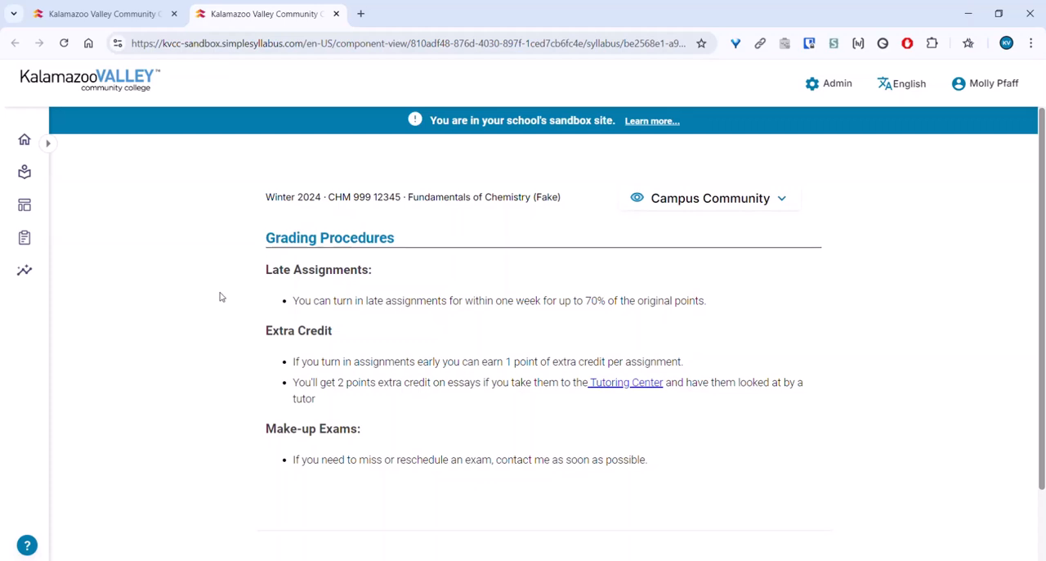
{"action": "left_click", "coordinate": [336, 14]}
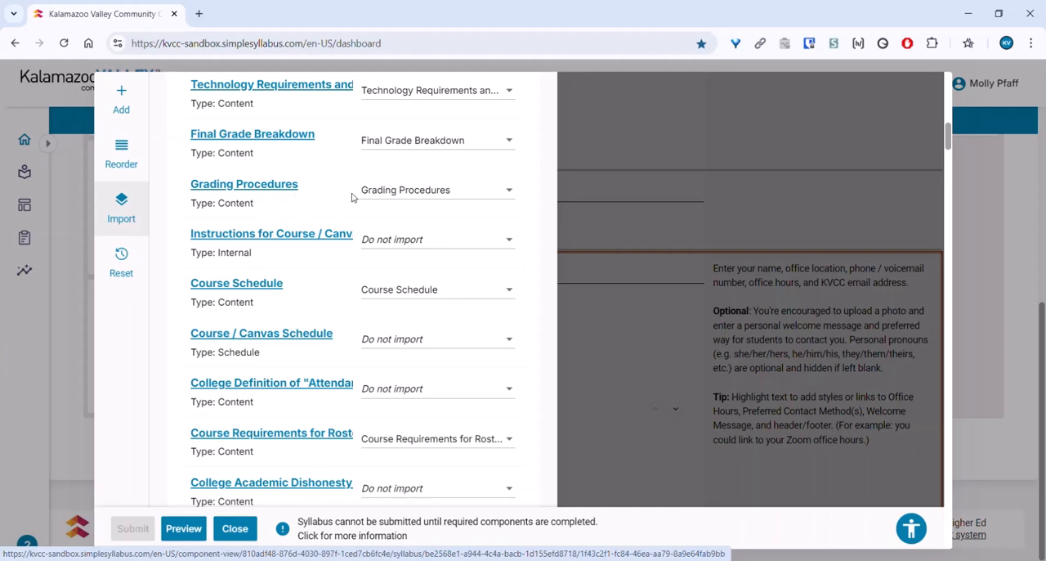
Step: Set the Grading Procedures source to Do not import, and remap it to the Course Procedures target instead
{"action": "left_click", "coordinate": [406, 194]}
{"action": "left_click_drag", "start_coordinate": [556, 202], "coordinate": [558, 122]}
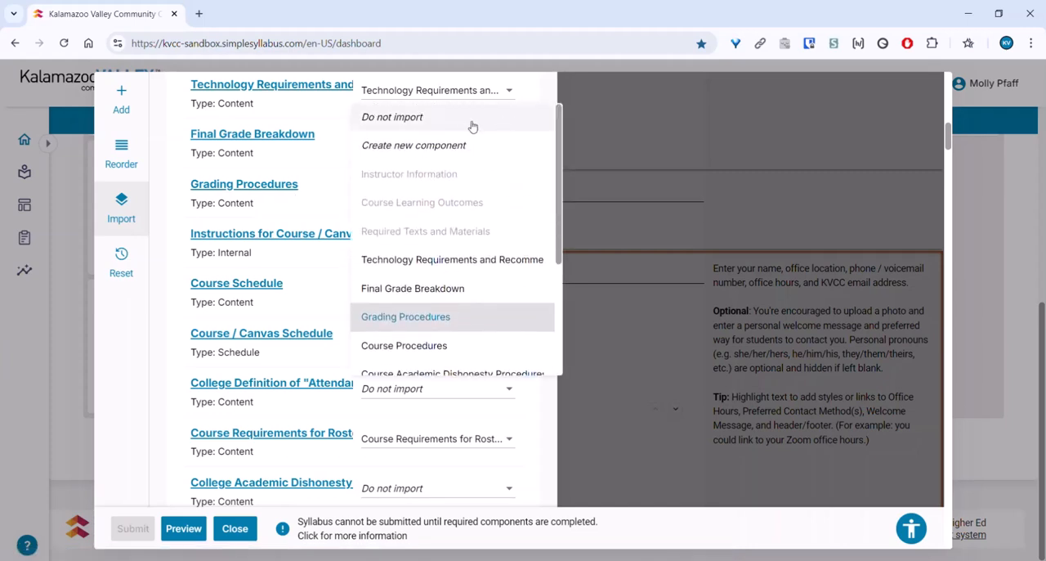
{"action": "left_click", "coordinate": [383, 119]}
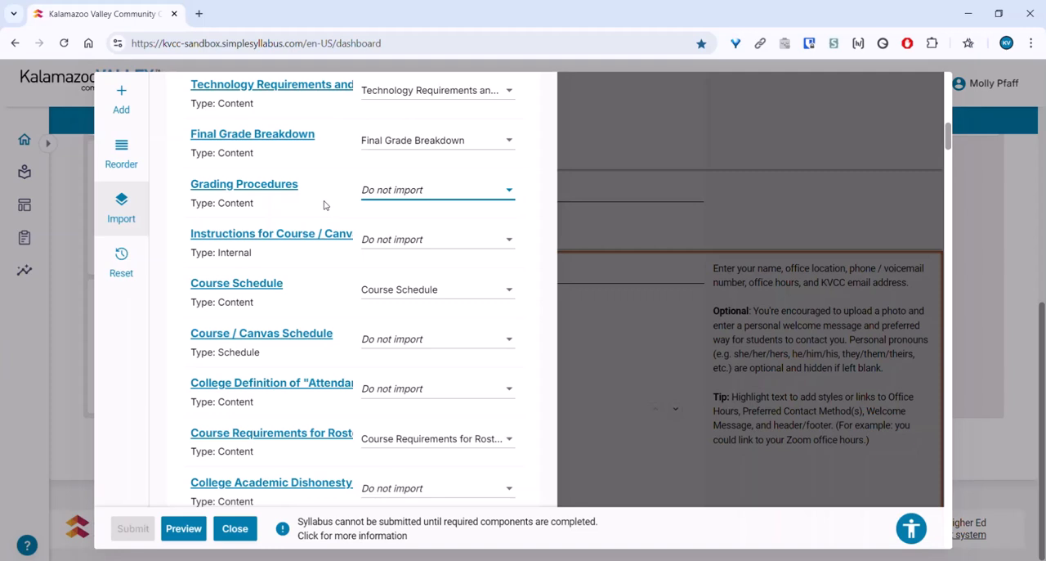
{"action": "left_click", "coordinate": [392, 197]}
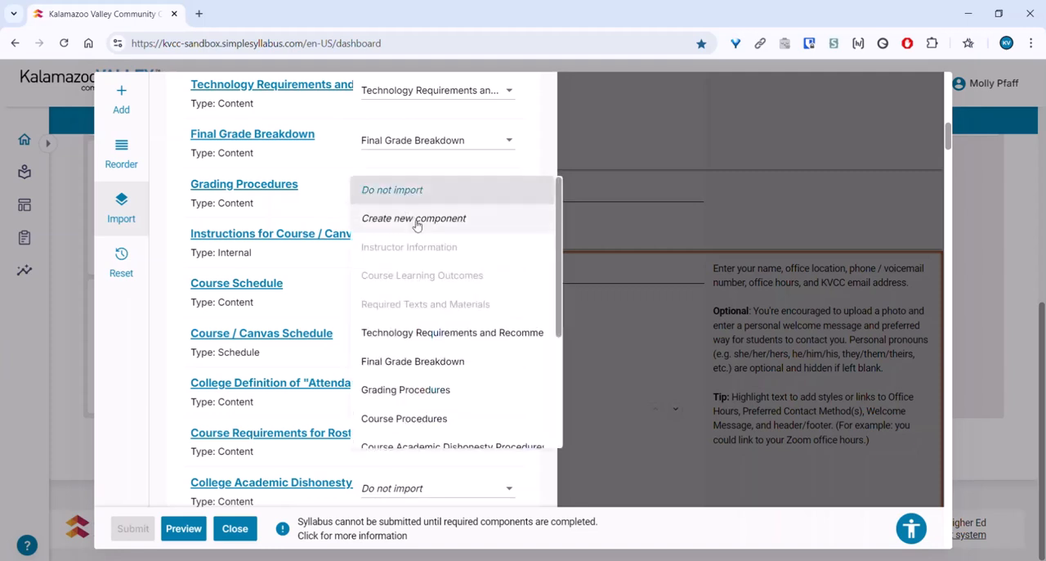
{"action": "left_click", "coordinate": [376, 421]}
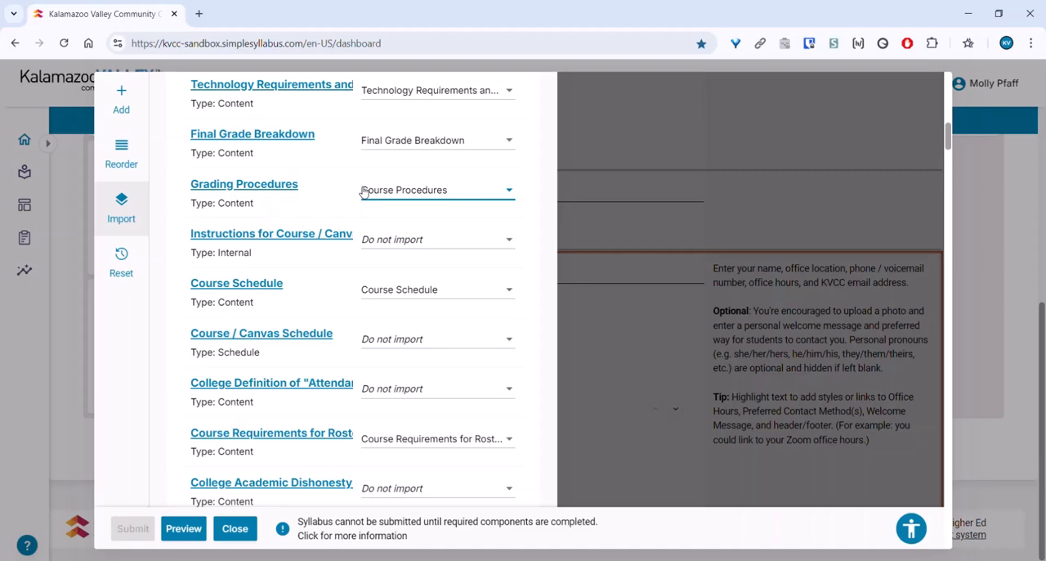
Step: Check the target options for Tutors for Nursing Students, leaving Create new component selected
{"action": "scroll", "coordinate": [301, 209], "scroll_direction": "down", "scroll_amount": 10}
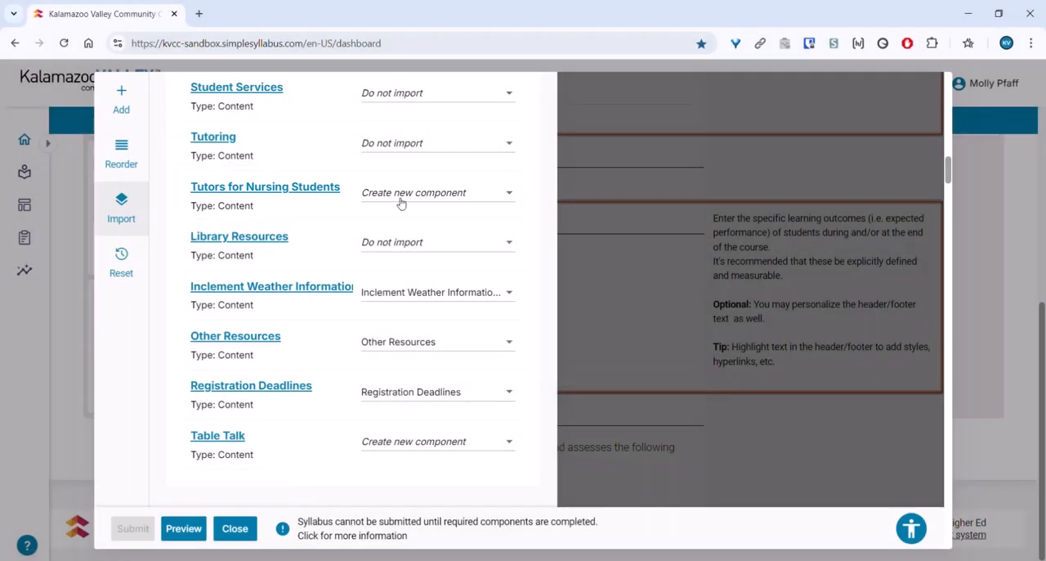
{"action": "left_click", "coordinate": [427, 196]}
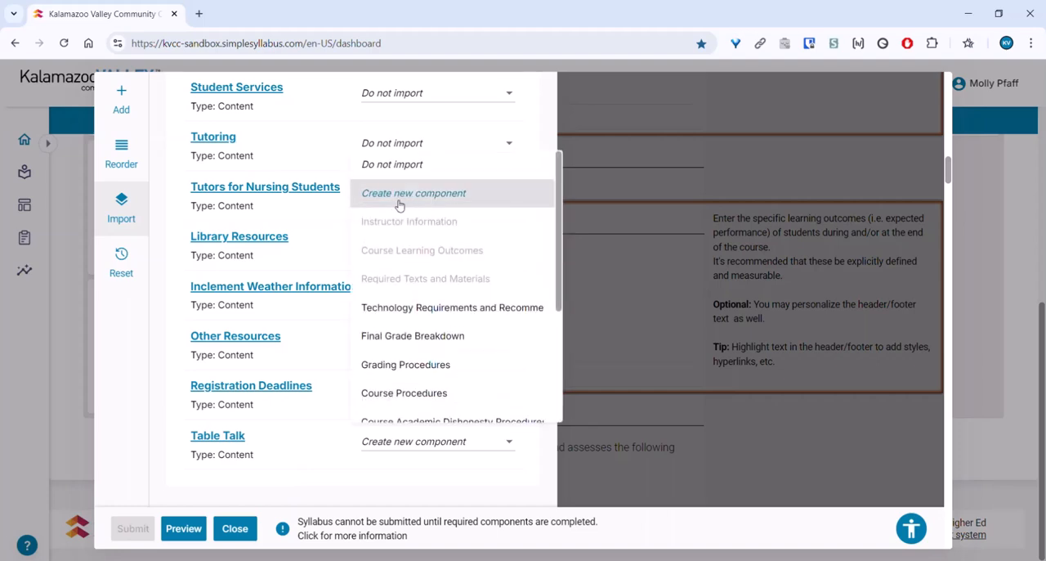
{"action": "left_click", "coordinate": [322, 208]}
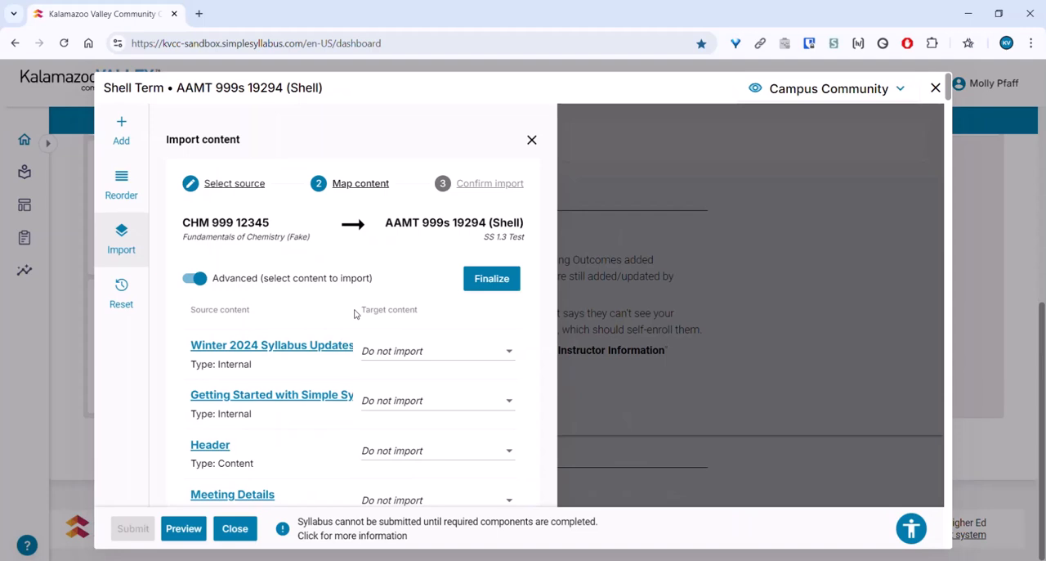
Step: Set the Instructor Information and Course Expectations components to Do not import
{"action": "scroll", "coordinate": [456, 382], "scroll_direction": "down", "scroll_amount": 4}
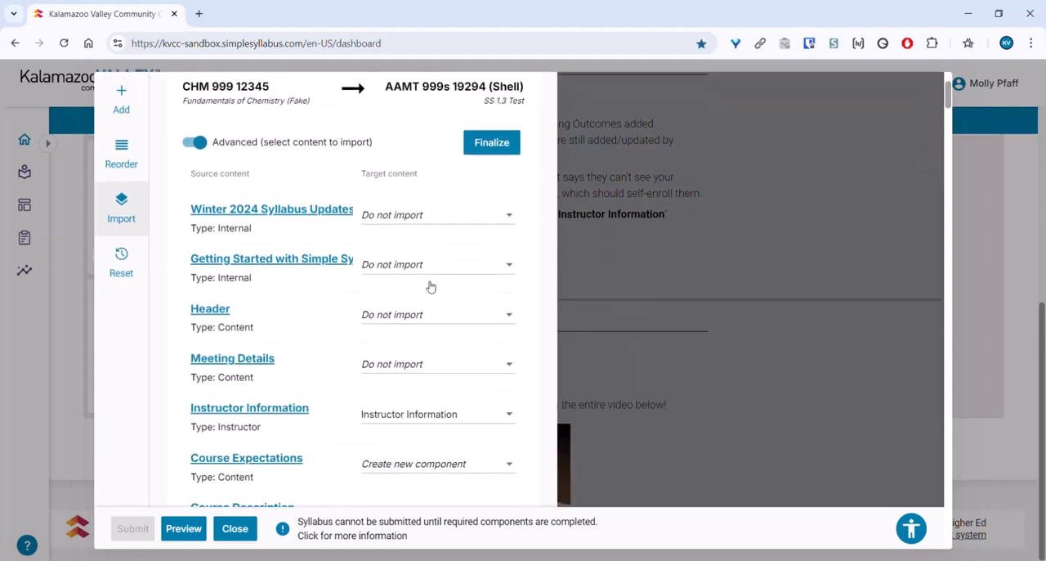
{"action": "left_click", "coordinate": [430, 286]}
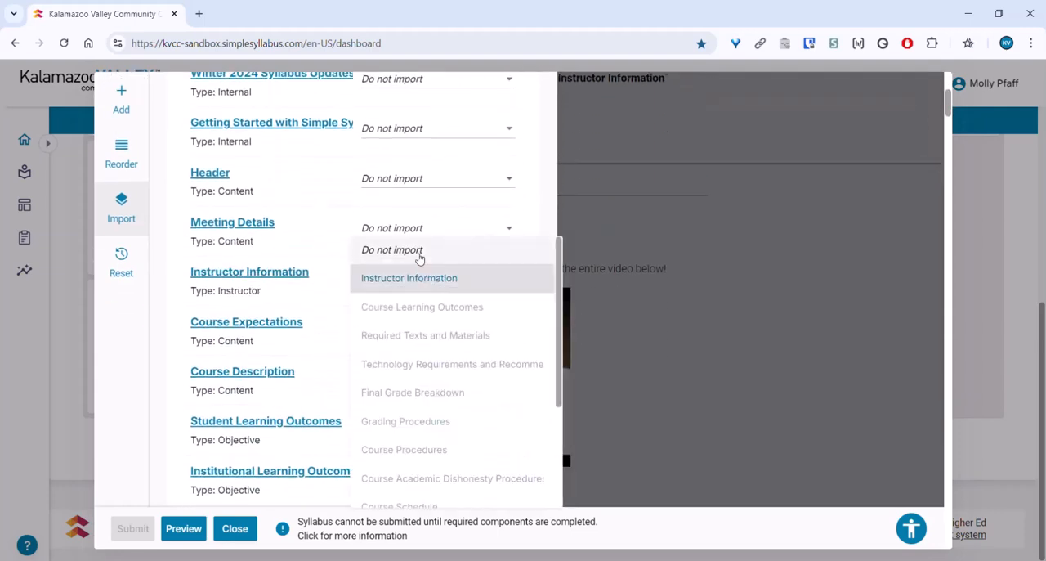
{"action": "left_click", "coordinate": [418, 257]}
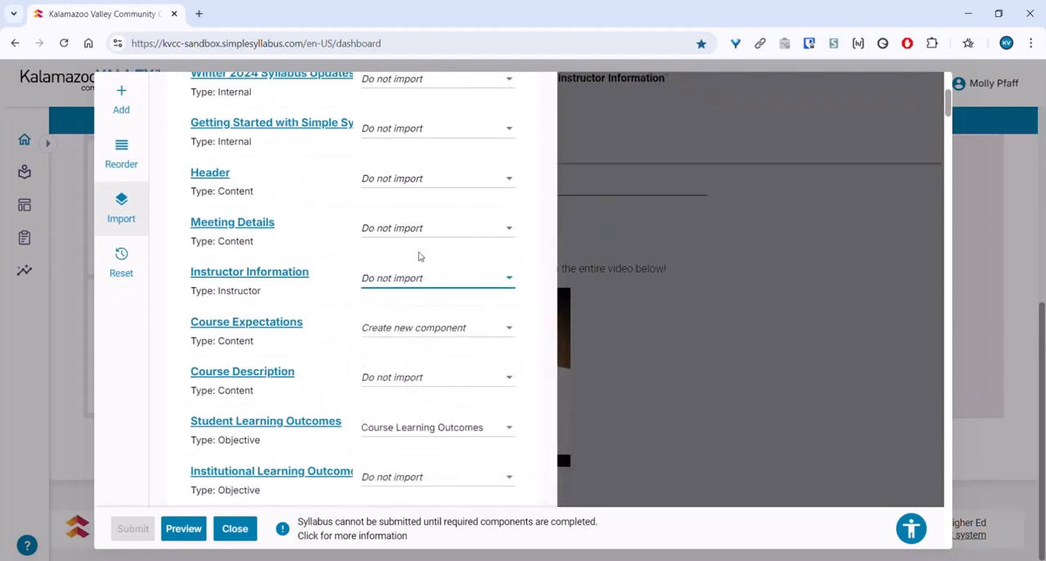
{"action": "left_click", "coordinate": [428, 330]}
{"action": "left_click", "coordinate": [415, 302]}
{"action": "scroll", "coordinate": [452, 341], "scroll_direction": "down", "scroll_amount": 2}
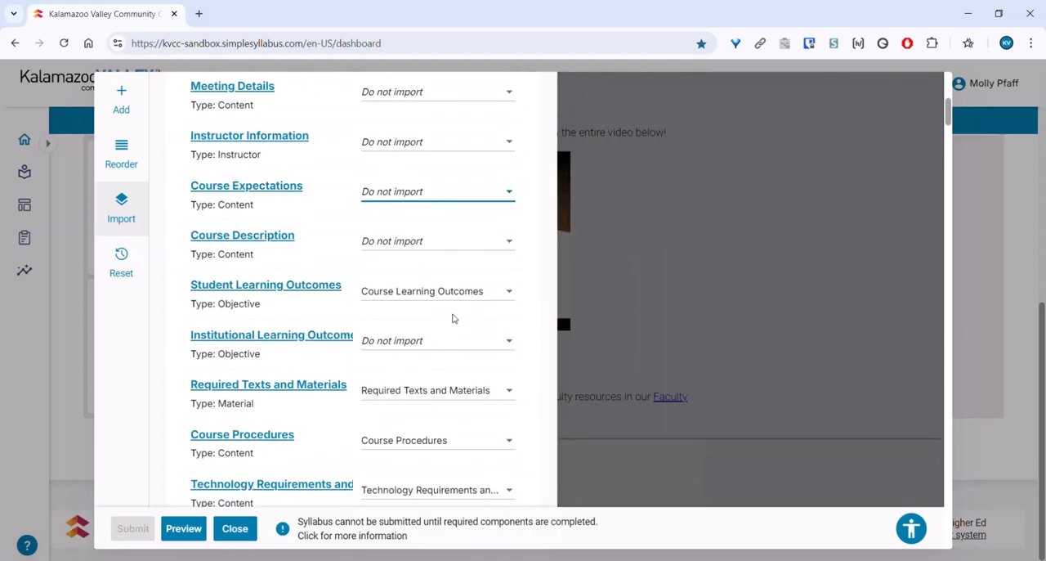
Step: Exclude the mapped components from Student Learning Outcomes through Inclement Weather Information from the import, except Grading Procedures and Tutors for Nursing Students
{"action": "left_click", "coordinate": [453, 339]}
{"action": "left_click", "coordinate": [443, 237]}
{"action": "scroll", "coordinate": [332, 306], "scroll_direction": "down", "scroll_amount": 3}
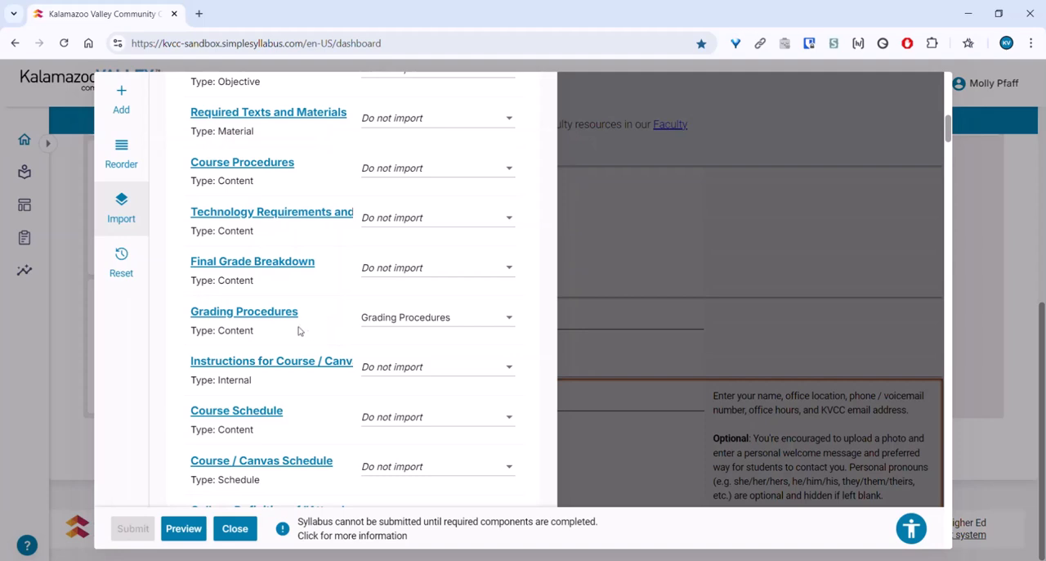
{"action": "scroll", "coordinate": [327, 321], "scroll_direction": "down", "scroll_amount": 6}
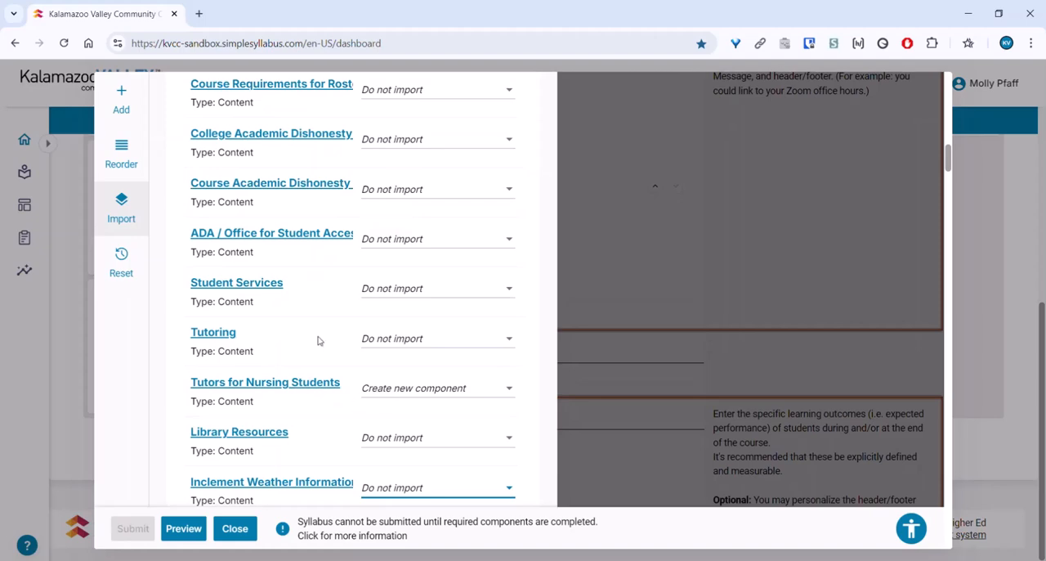
Step: Finalize the reduced mapping to check which components are still included, and reopen the mapping for editing
{"action": "scroll", "coordinate": [319, 340], "scroll_direction": "up", "scroll_amount": 15}
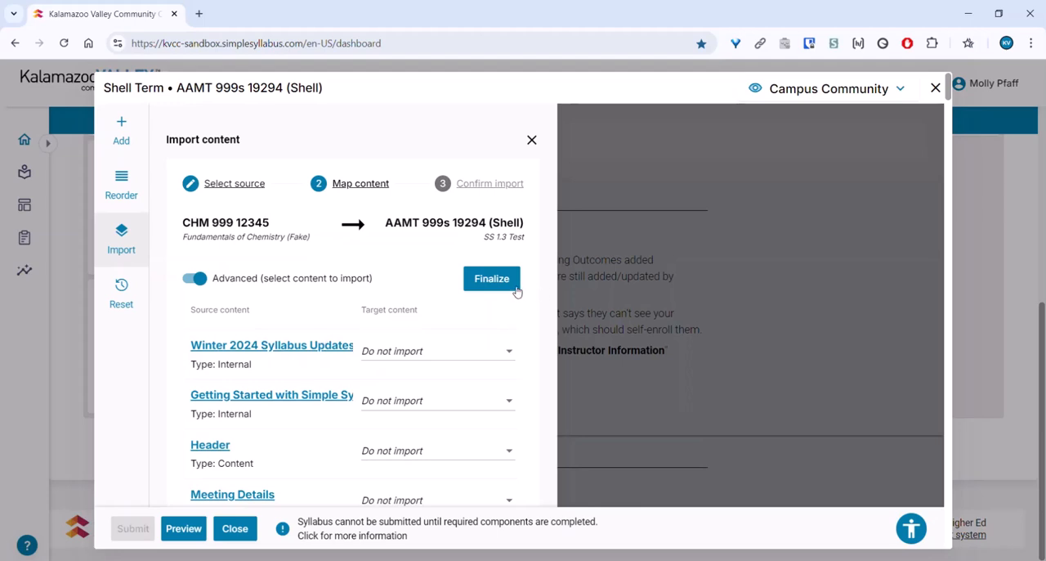
{"action": "left_click", "coordinate": [516, 288]}
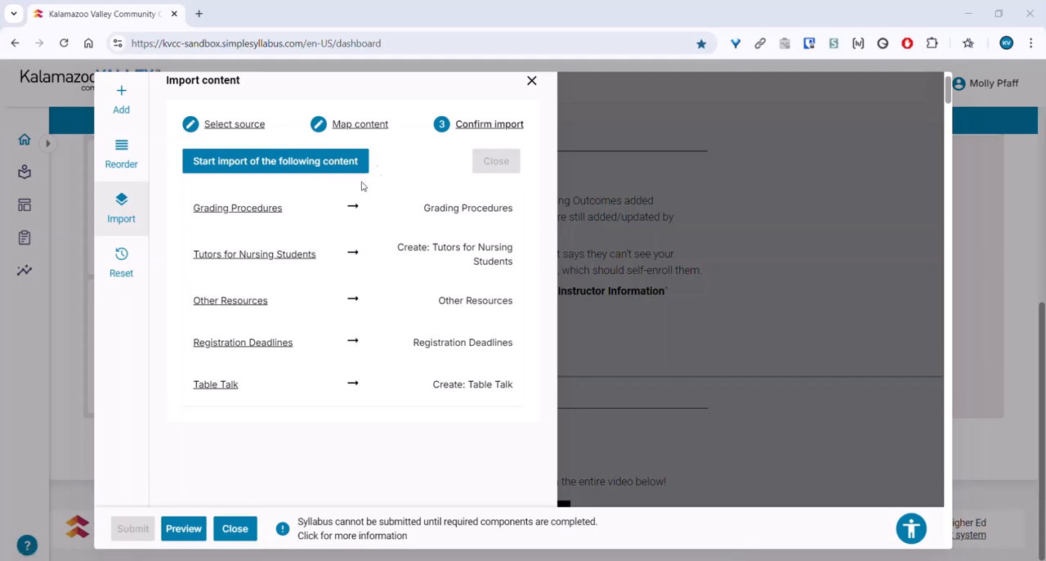
{"action": "left_click", "coordinate": [319, 125]}
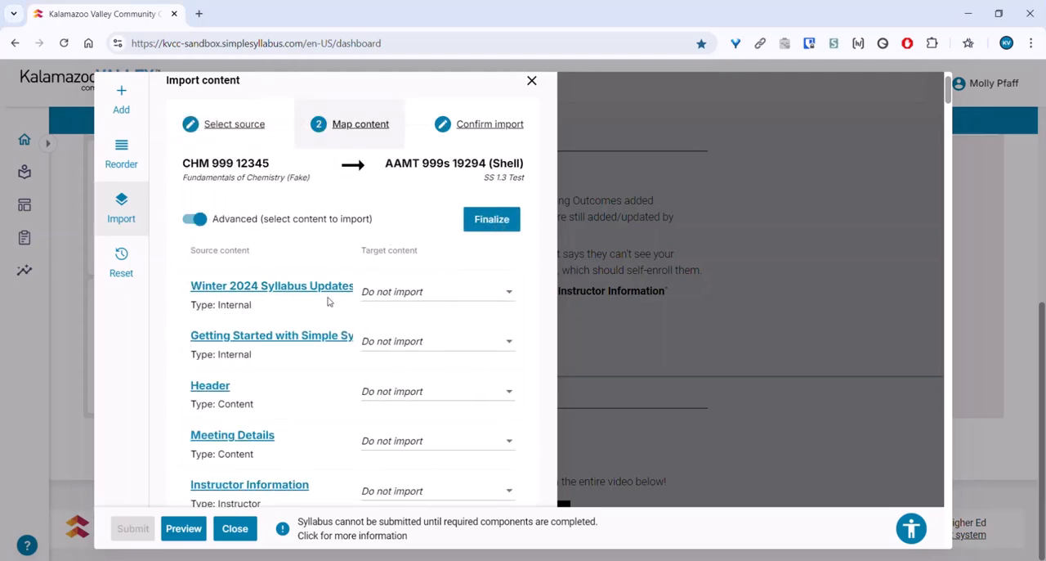
Step: Set the Other Resources, Registration Deadlines and Table Talk components to Do not import
{"action": "scroll", "coordinate": [327, 300], "scroll_direction": "down", "scroll_amount": 10}
{"action": "scroll", "coordinate": [322, 282], "scroll_direction": "down", "scroll_amount": 10}
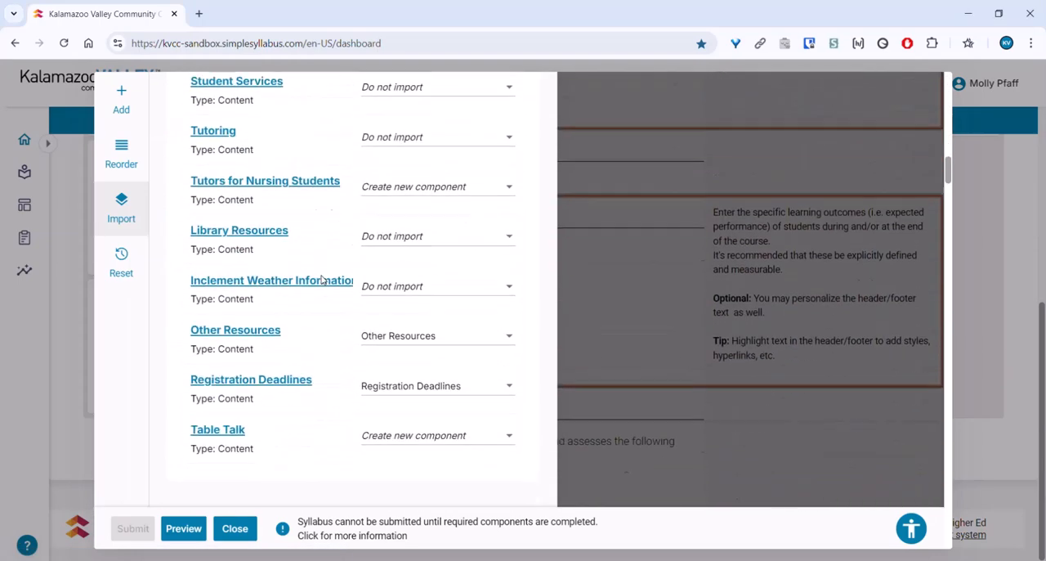
{"action": "left_click", "coordinate": [394, 139]}
{"action": "scroll", "coordinate": [397, 151], "scroll_direction": "up", "scroll_amount": 5}
{"action": "left_click", "coordinate": [400, 147]}
{"action": "left_click", "coordinate": [422, 189]}
{"action": "scroll", "coordinate": [422, 189], "scroll_direction": "up", "scroll_amount": 5}
{"action": "left_click", "coordinate": [423, 197]}
{"action": "left_click", "coordinate": [433, 239]}
{"action": "left_click", "coordinate": [422, 216]}
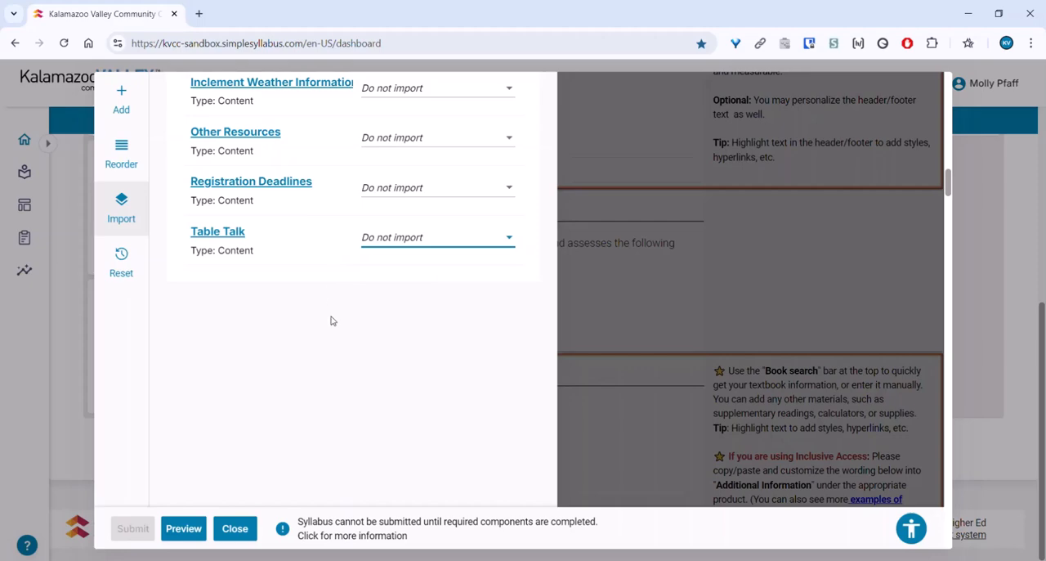
Step: Finalize the mapping and import Grading Procedures and Tutors for Nursing Students into the AAMT 999s shell syllabus
{"action": "scroll", "coordinate": [330, 320], "scroll_direction": "up", "scroll_amount": 20}
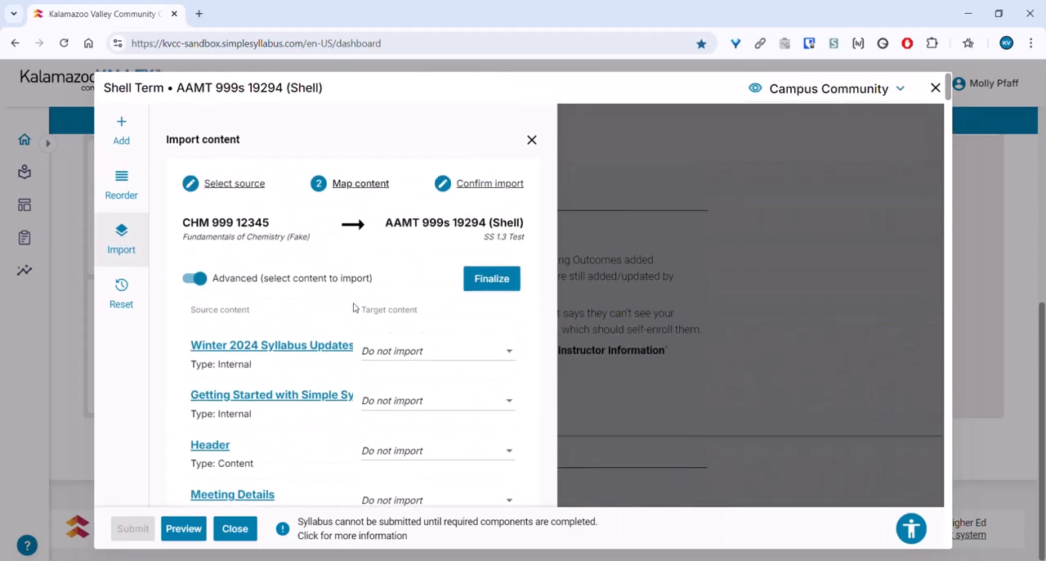
{"action": "left_click", "coordinate": [492, 278]}
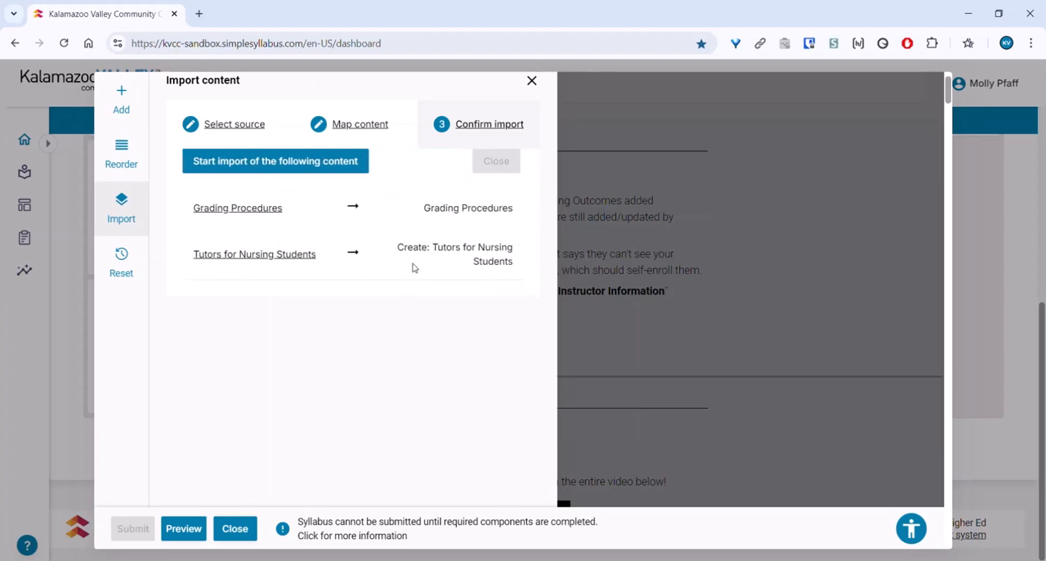
{"action": "left_click", "coordinate": [328, 170]}
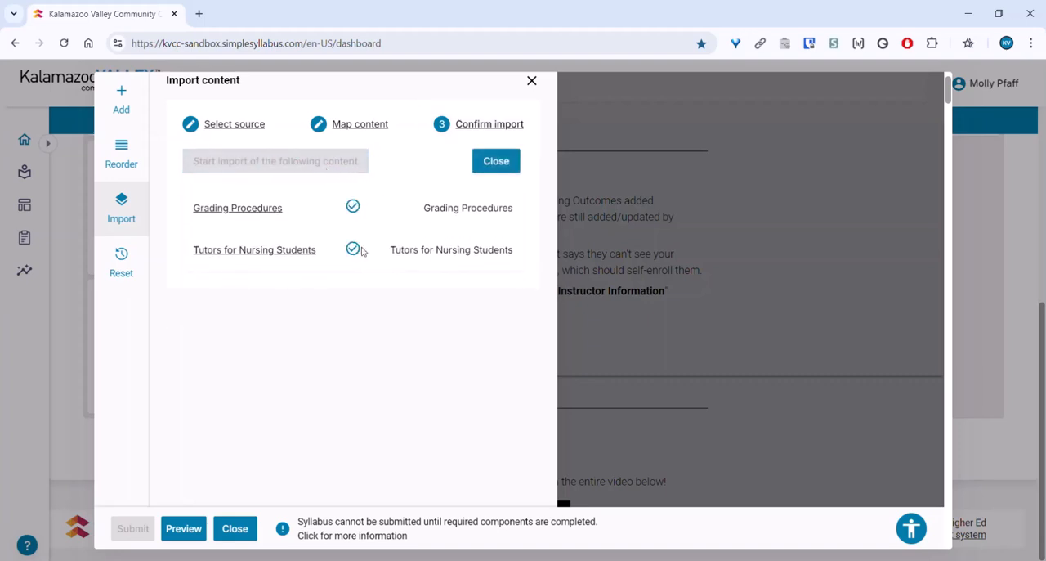
Step: Close the content import and look through the updated syllabus
{"action": "left_click", "coordinate": [496, 161]}
{"action": "scroll", "coordinate": [573, 221], "scroll_direction": "down", "scroll_amount": 5}
{"action": "scroll", "coordinate": [572, 222], "scroll_direction": "down", "scroll_amount": 10}
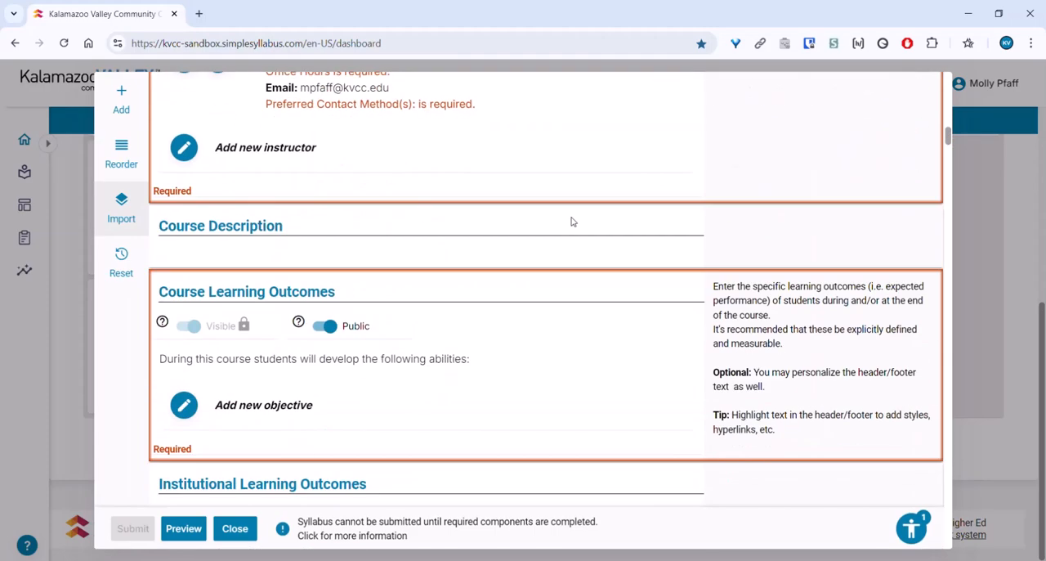
{"action": "scroll", "coordinate": [572, 222], "scroll_direction": "down", "scroll_amount": 10}
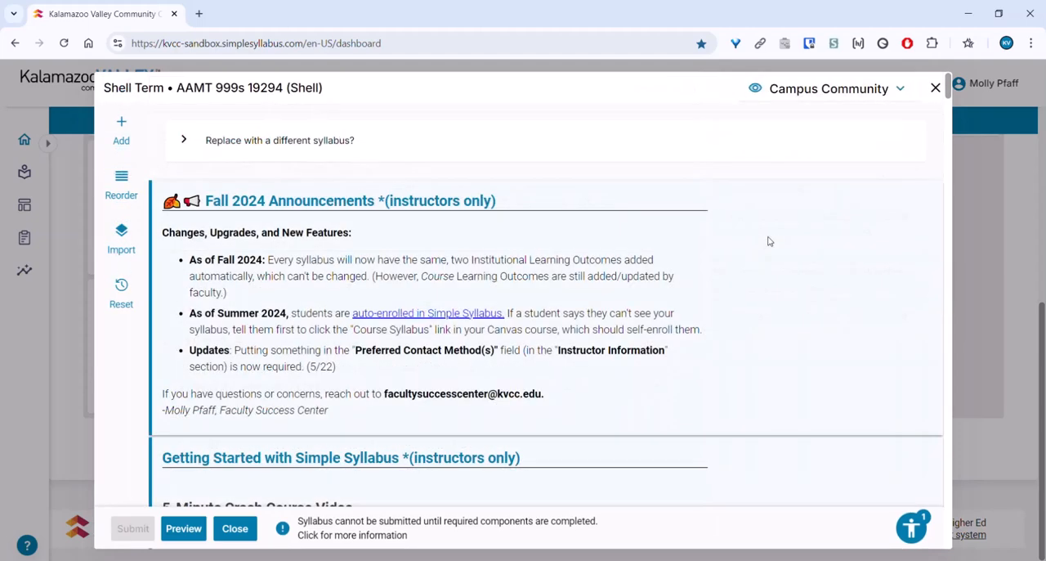
Step: Open the content reset for the AAMT 999s shell syllabus and select all resettable components
{"action": "left_click", "coordinate": [121, 296]}
{"action": "scroll", "coordinate": [270, 286], "scroll_direction": "down", "scroll_amount": 3}
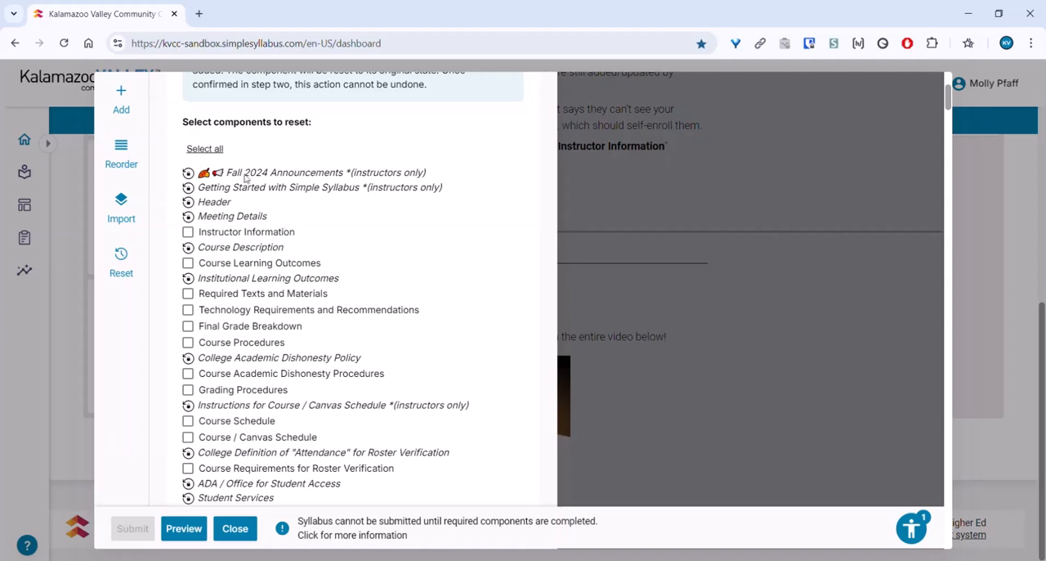
{"action": "left_click", "coordinate": [208, 149]}
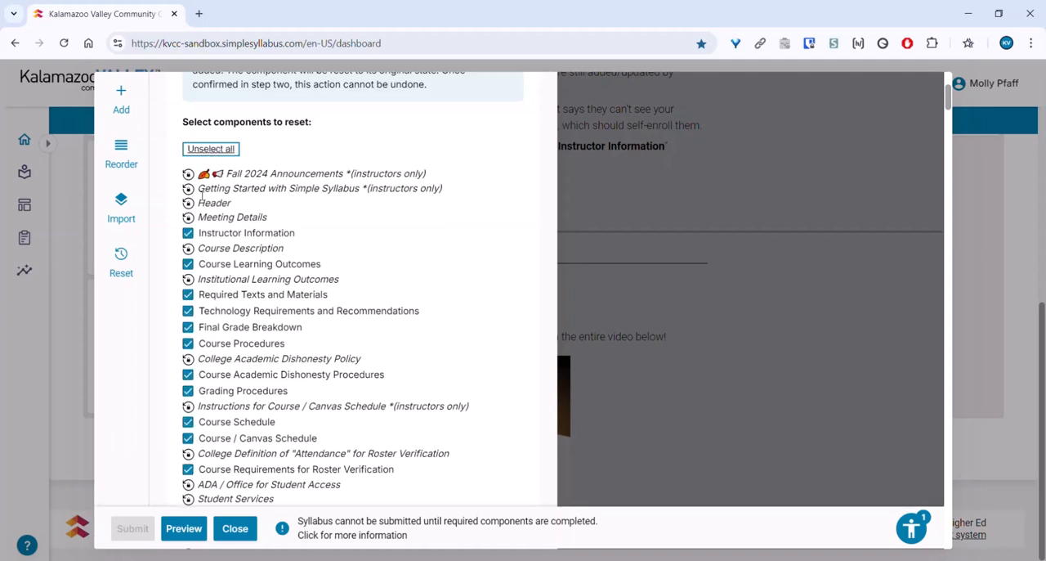
{"action": "scroll", "coordinate": [170, 417], "scroll_direction": "down", "scroll_amount": 4}
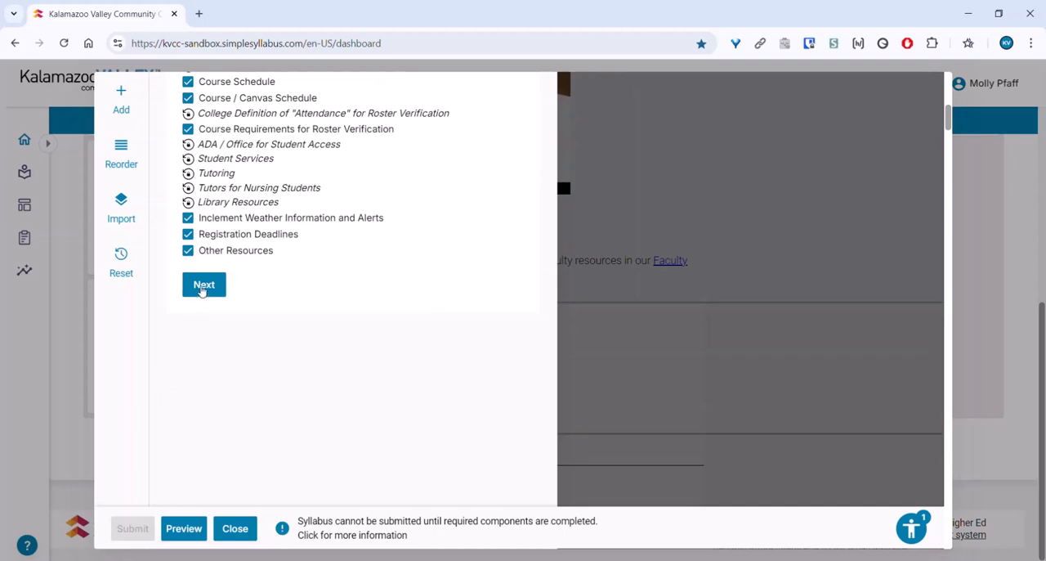
Step: Proceed to the reset confirmation, review the list of components, and reset them to their original state
{"action": "left_click", "coordinate": [204, 285]}
{"action": "scroll", "coordinate": [337, 252], "scroll_direction": "down", "scroll_amount": 1}
{"action": "scroll", "coordinate": [368, 344], "scroll_direction": "down", "scroll_amount": 5}
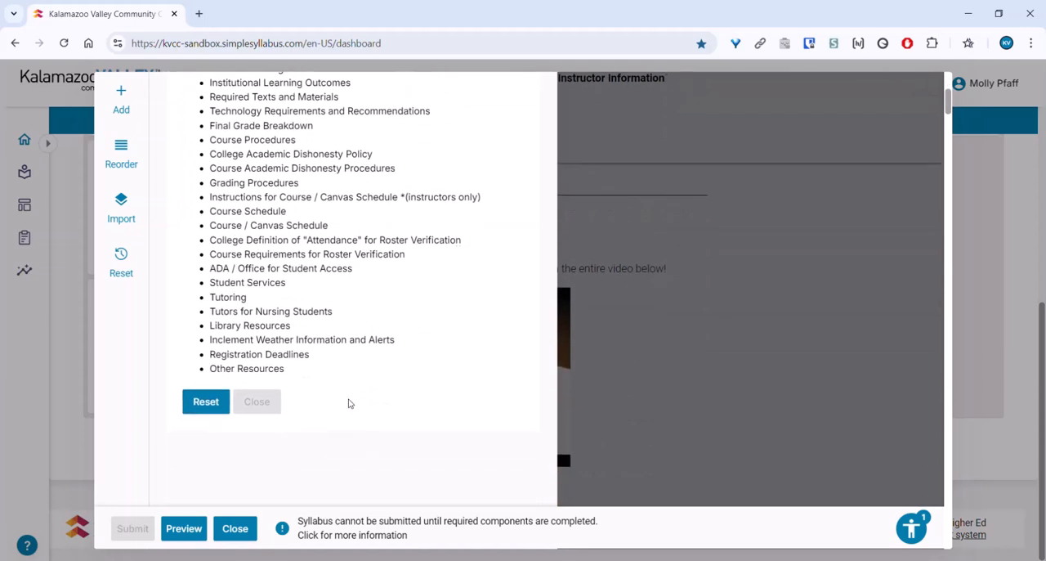
{"action": "left_click", "coordinate": [203, 411]}
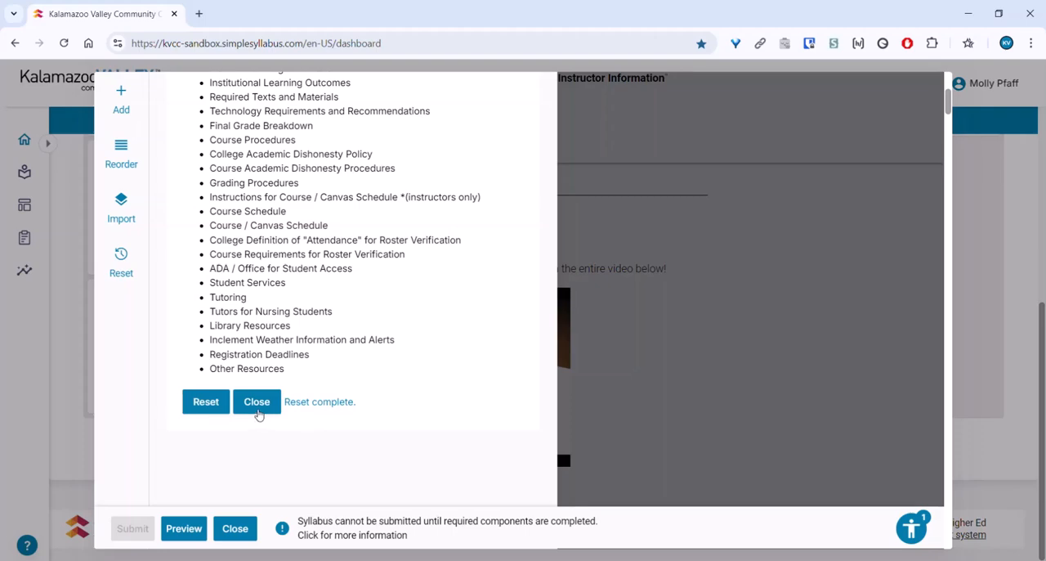
Step: Close the content reset and check the syllabus components from Meeting Details through Course Procedures
{"action": "left_click", "coordinate": [257, 402]}
{"action": "scroll", "coordinate": [270, 323], "scroll_direction": "down", "scroll_amount": 10}
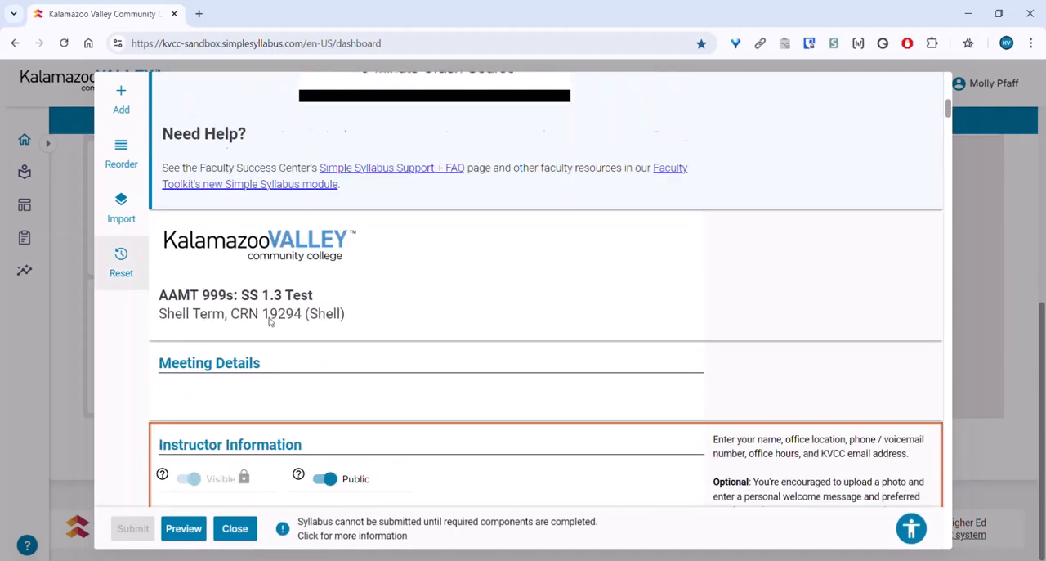
{"action": "scroll", "coordinate": [254, 320], "scroll_direction": "down", "scroll_amount": 20}
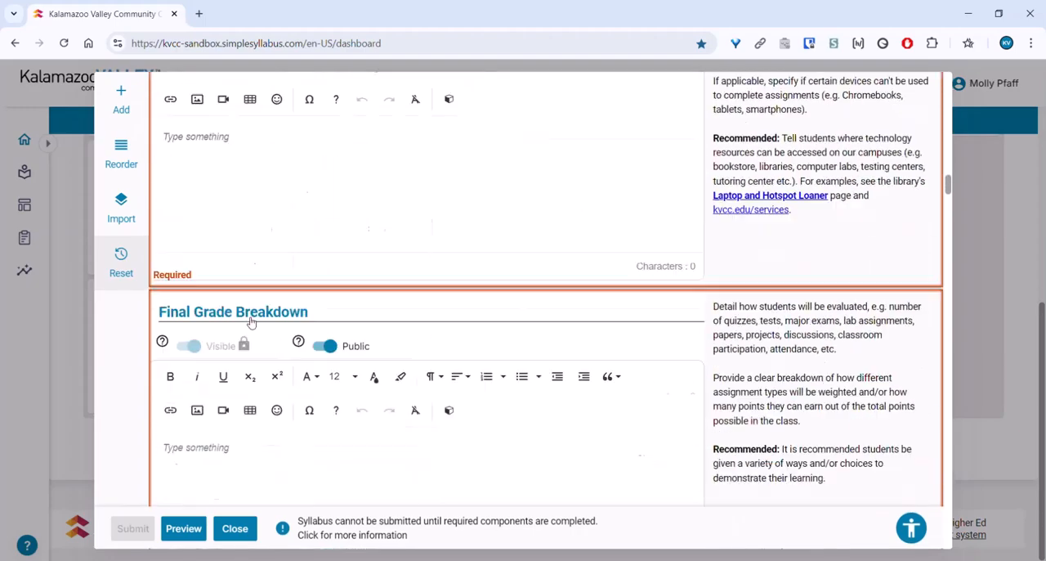
{"action": "scroll", "coordinate": [251, 317], "scroll_direction": "down", "scroll_amount": 7}
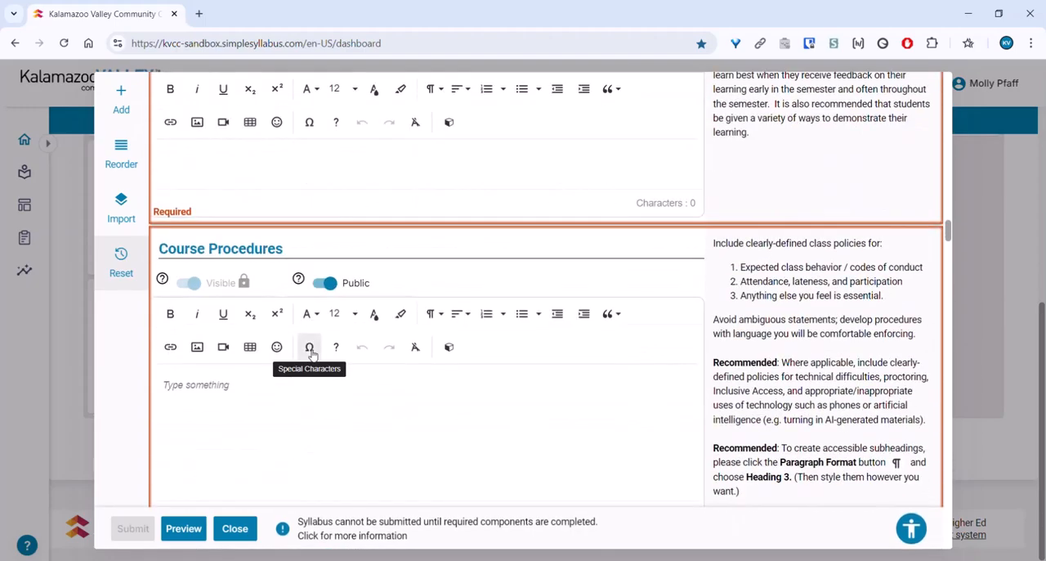